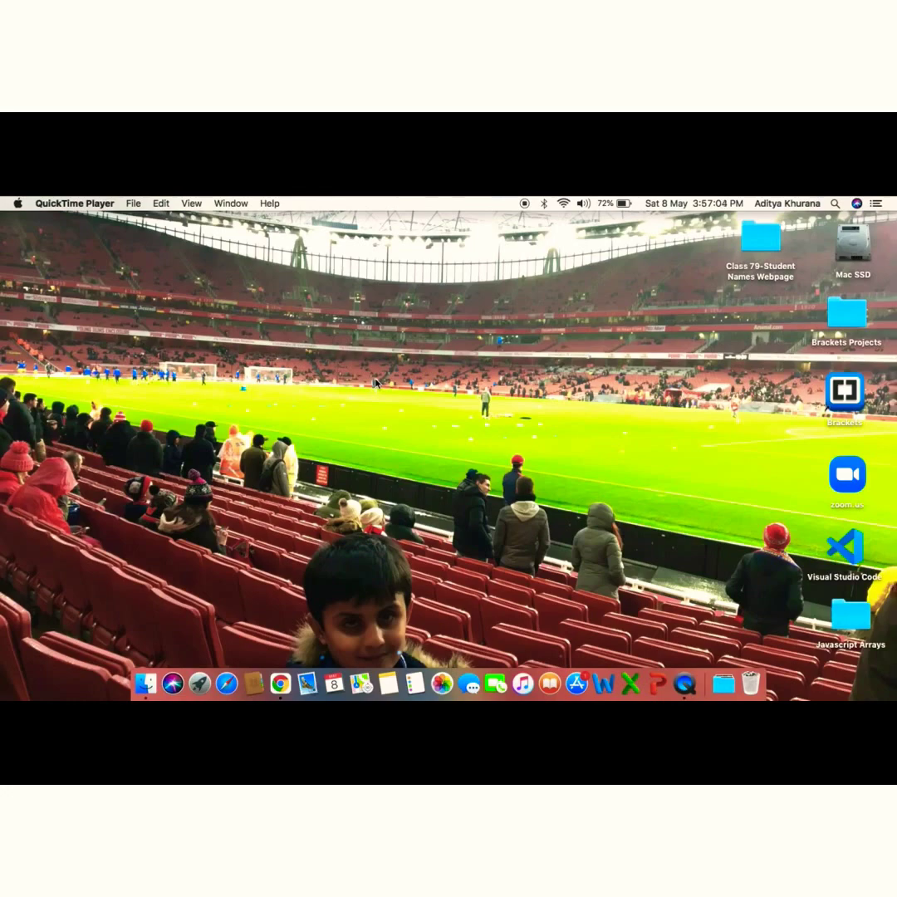
- Launch the browser and show GitHub's create-new menu from the header
left_click(283, 671)
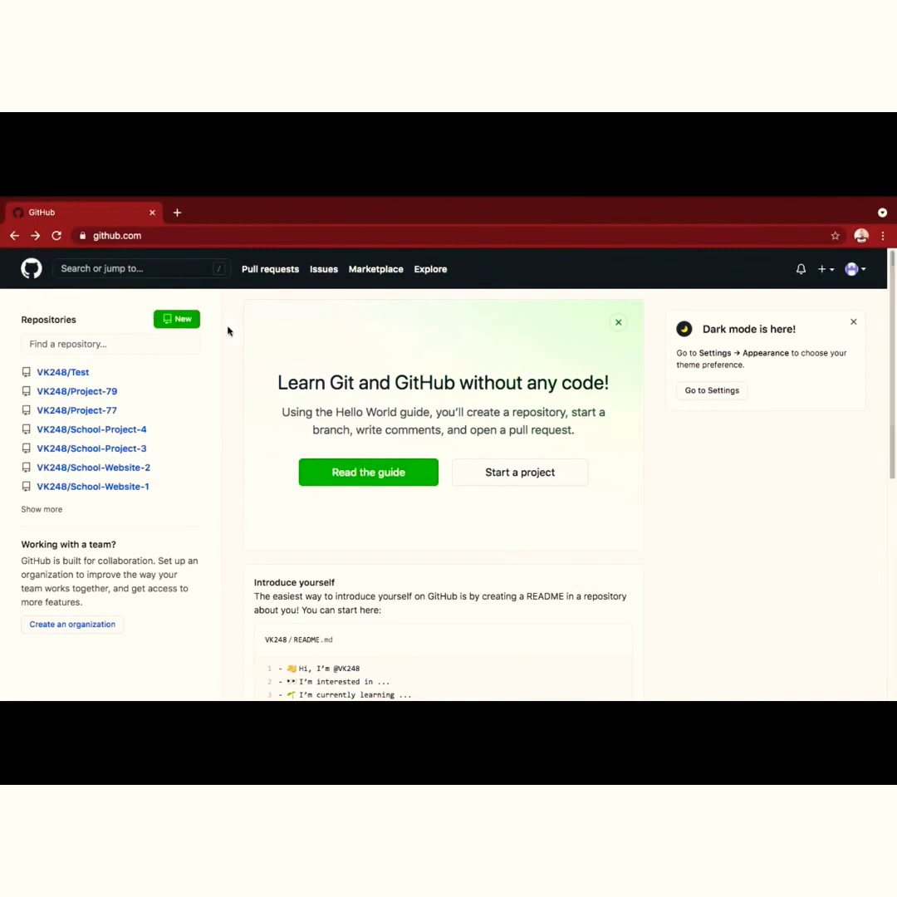
left_click(824, 270)
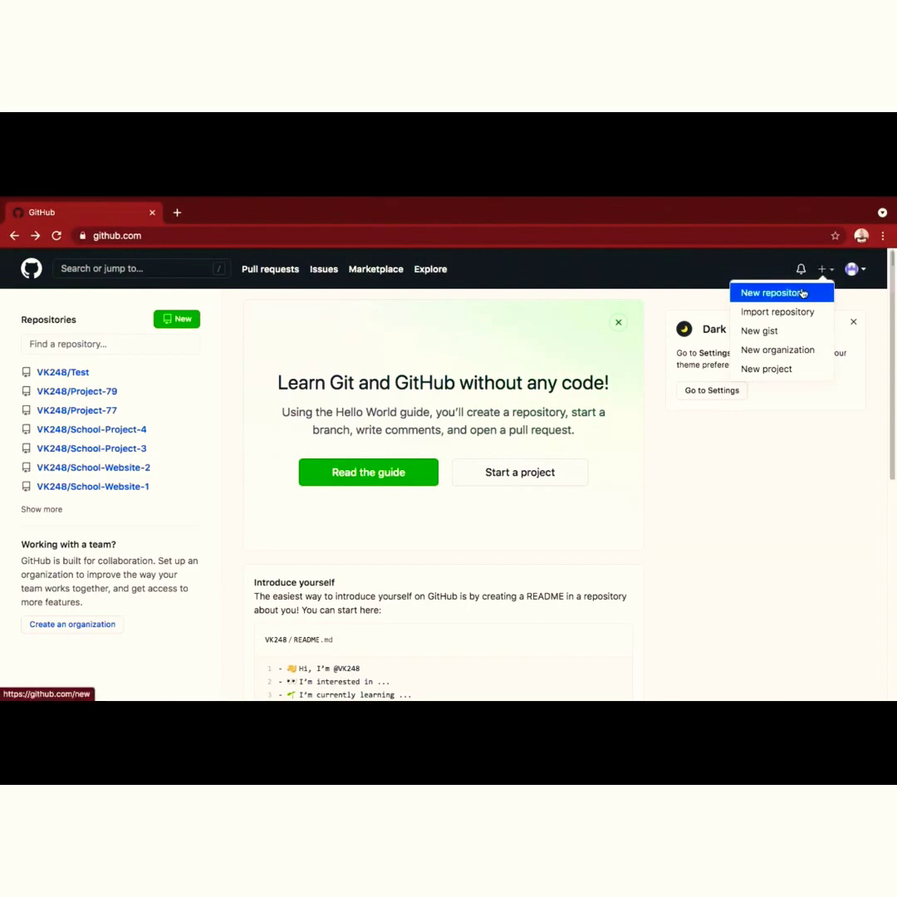
- Create the public repository 'Coding' initialized with a README file
left_click(803, 294)
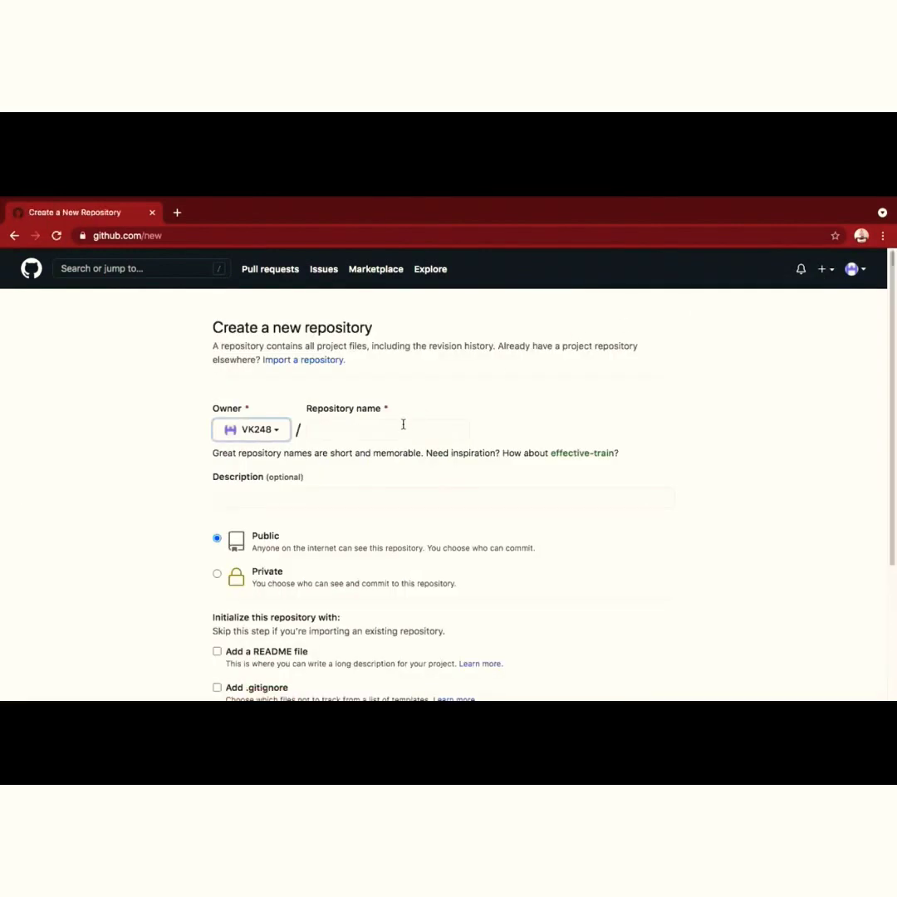
left_click(397, 429)
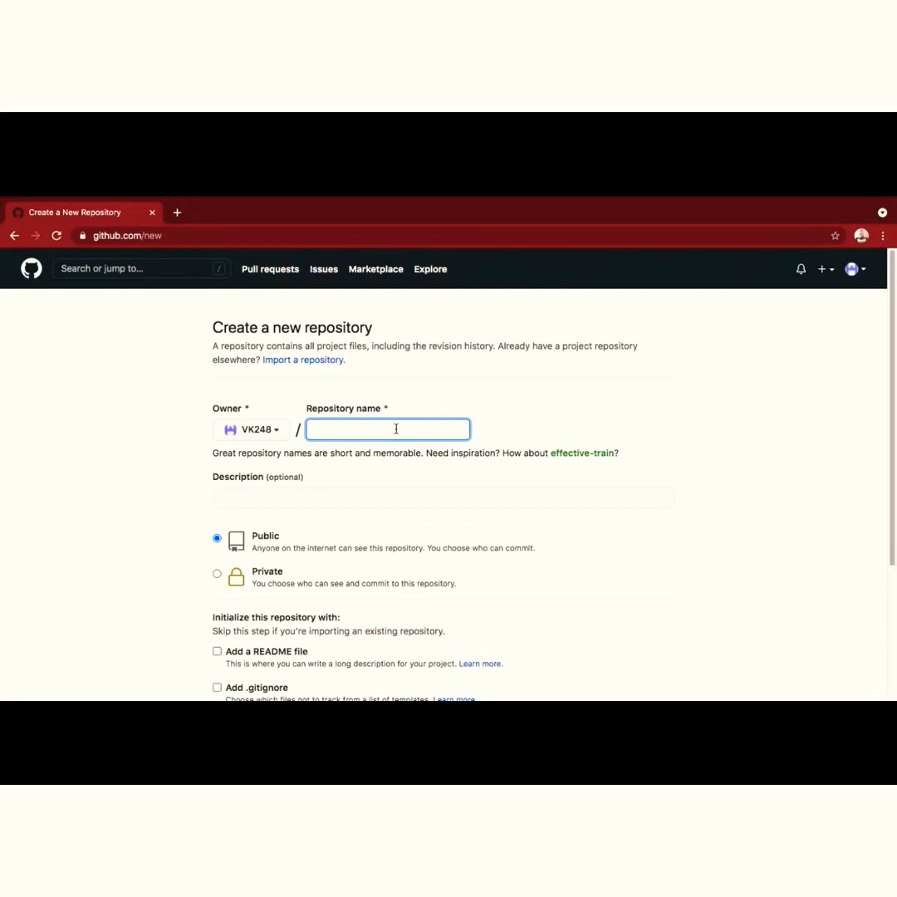
type("Codin")
type("g")
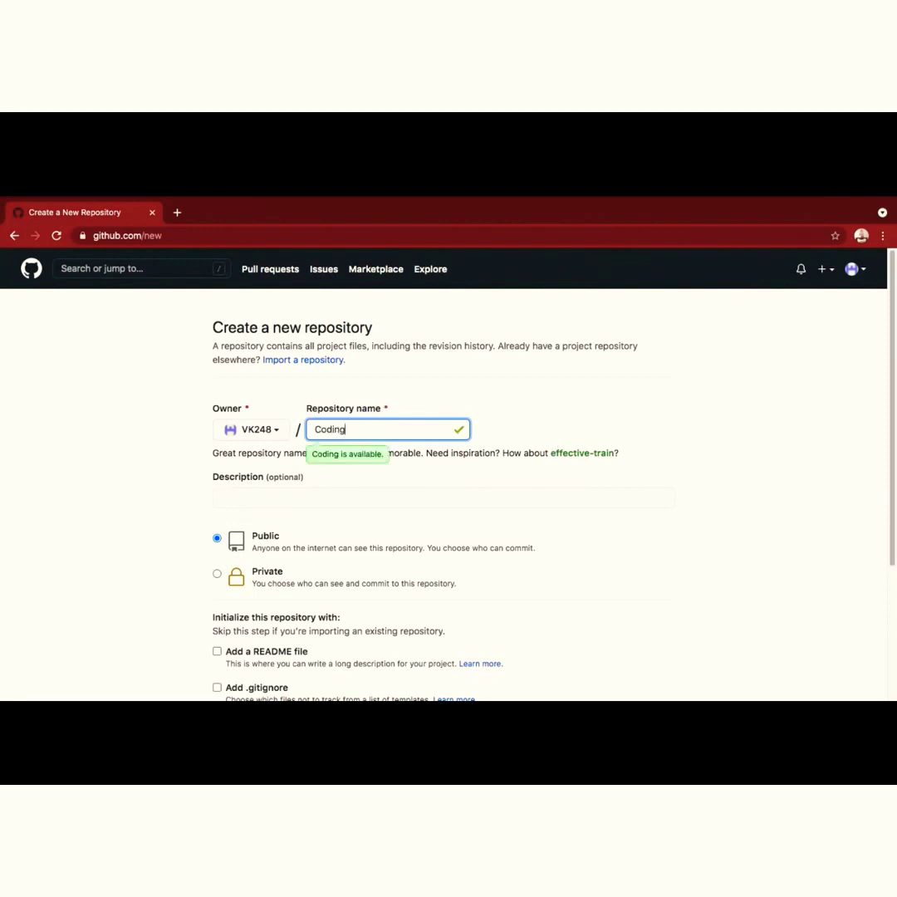
left_click_drag(894, 334, 862, 457)
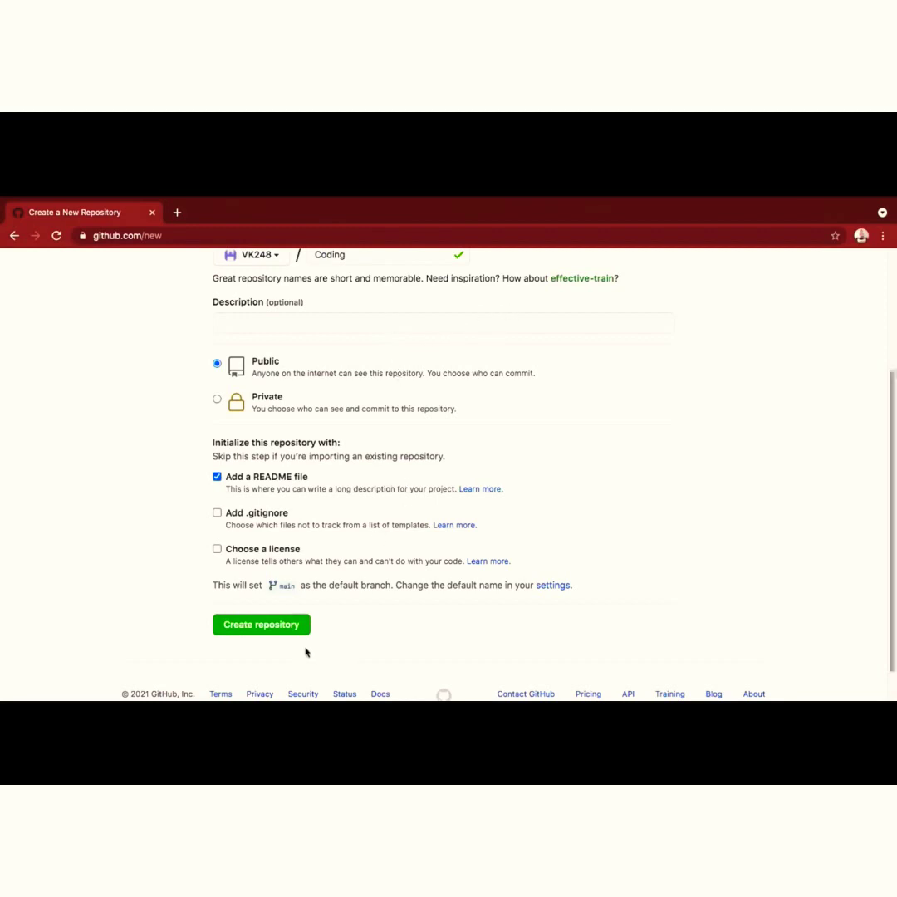
left_click(288, 632)
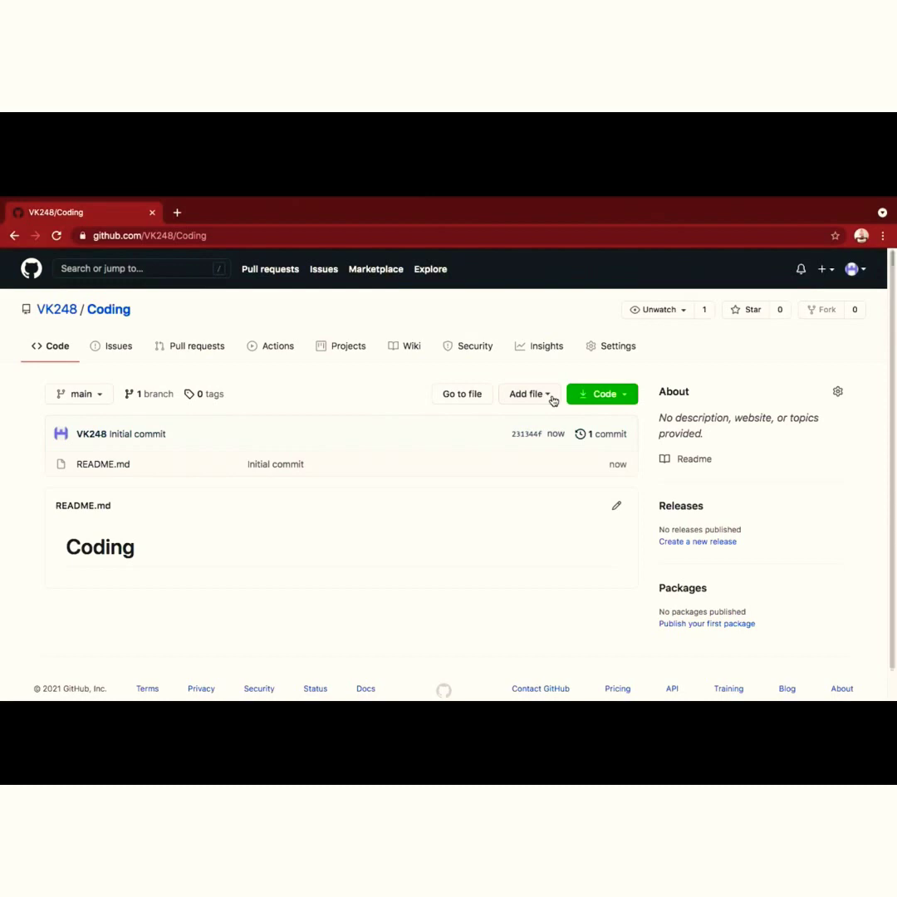
- Upload index.html from Desktop > Brackets Projects > Blog to the Coding repository
left_click(537, 398)
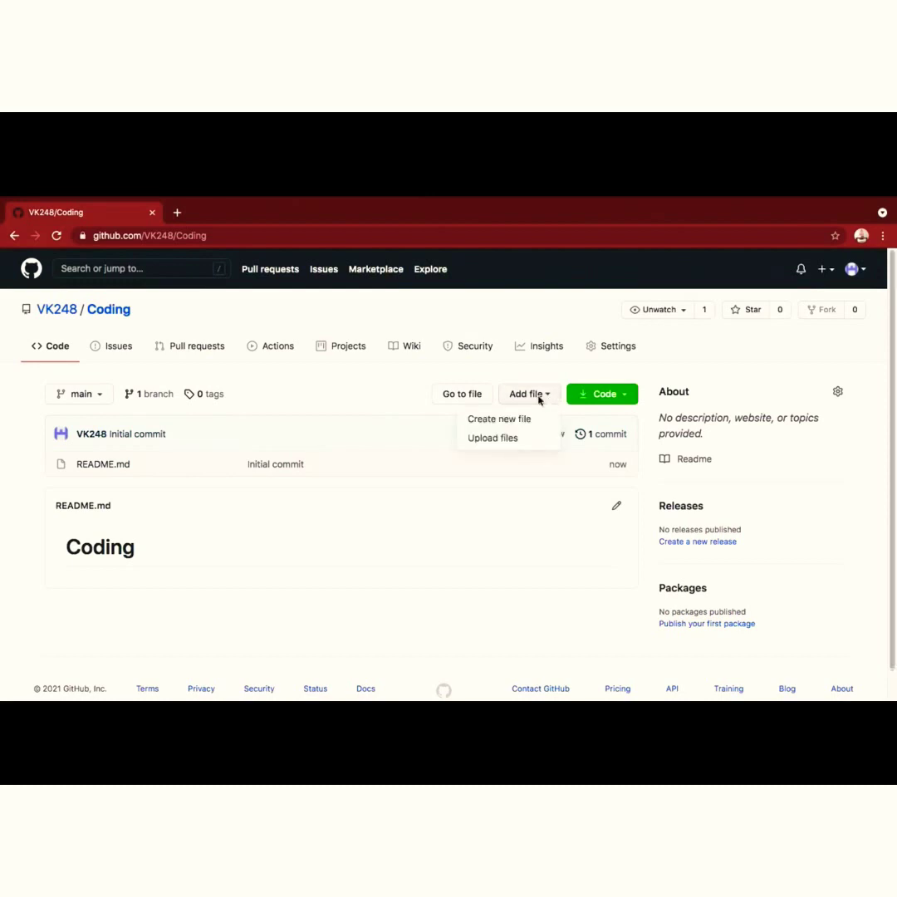
left_click(523, 438)
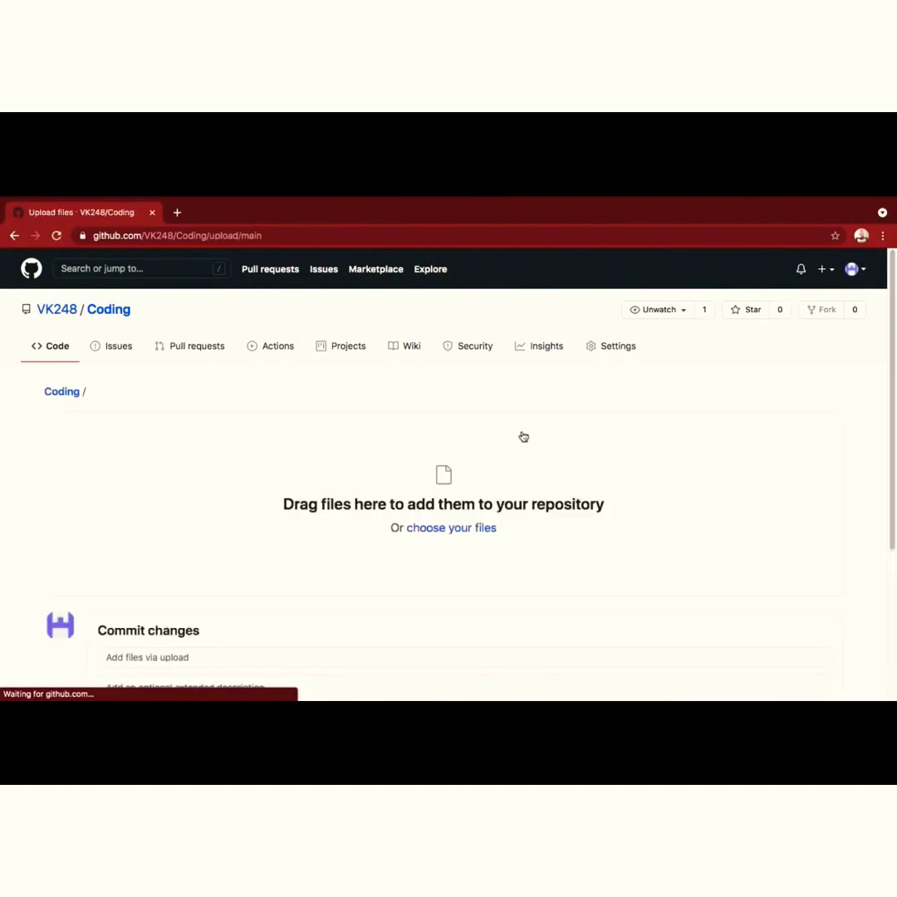
left_click(466, 531)
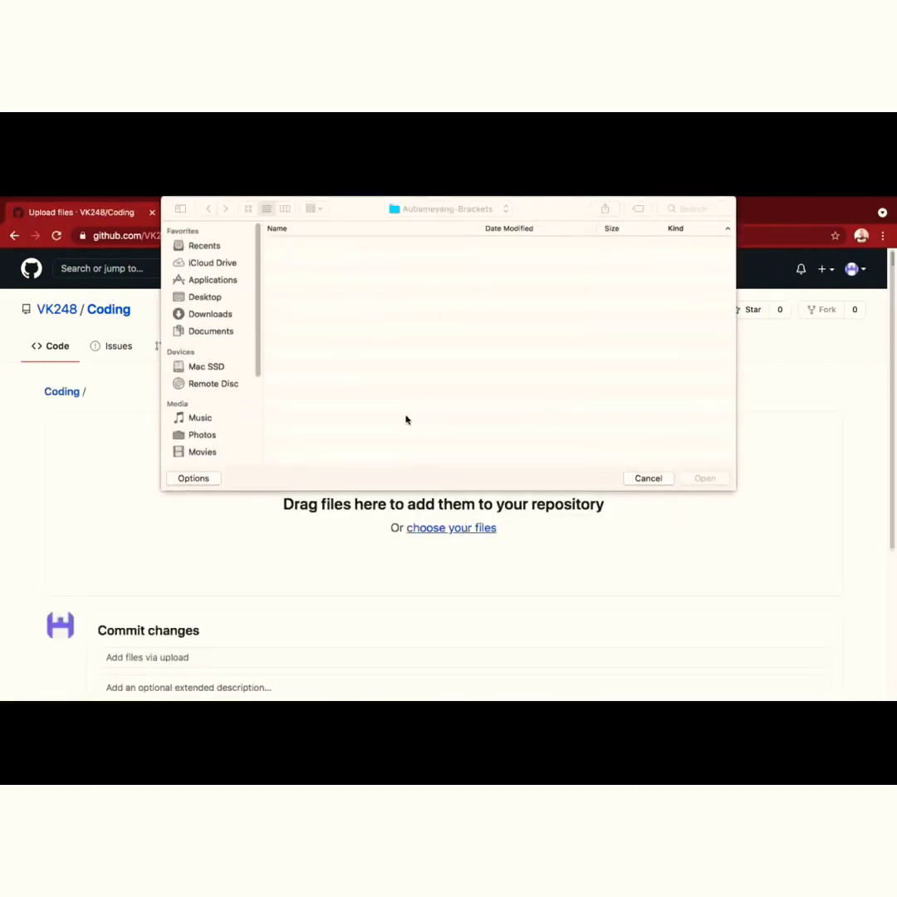
left_click(230, 298)
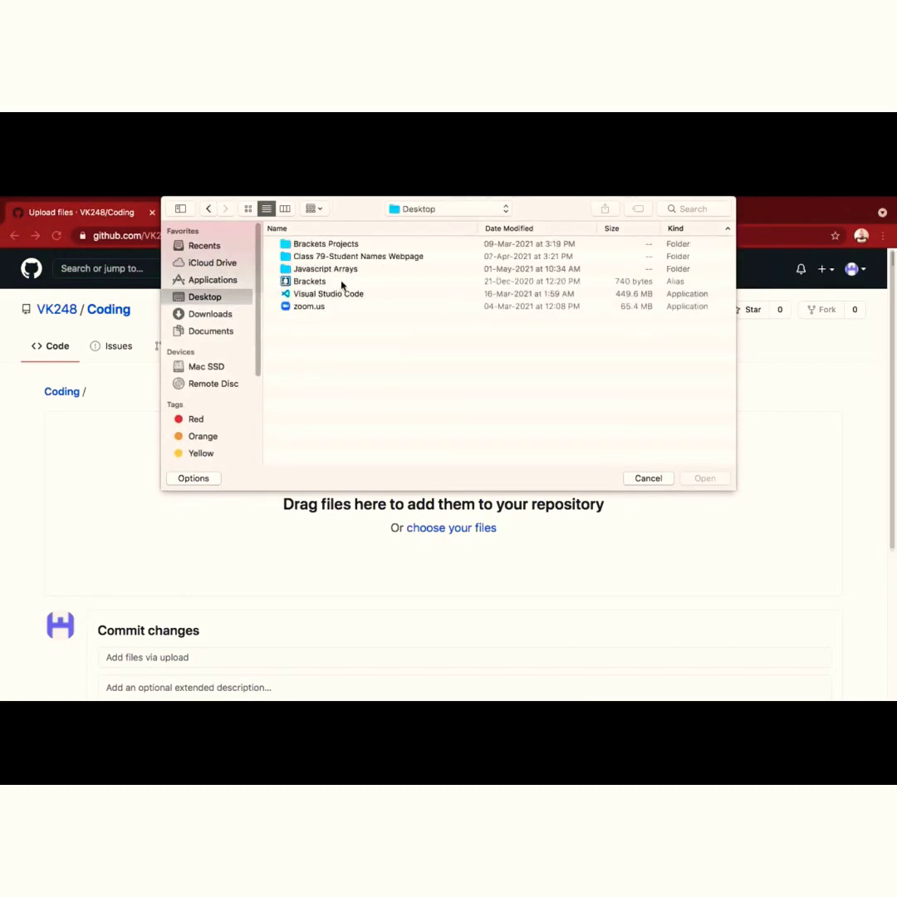
double_click(365, 246)
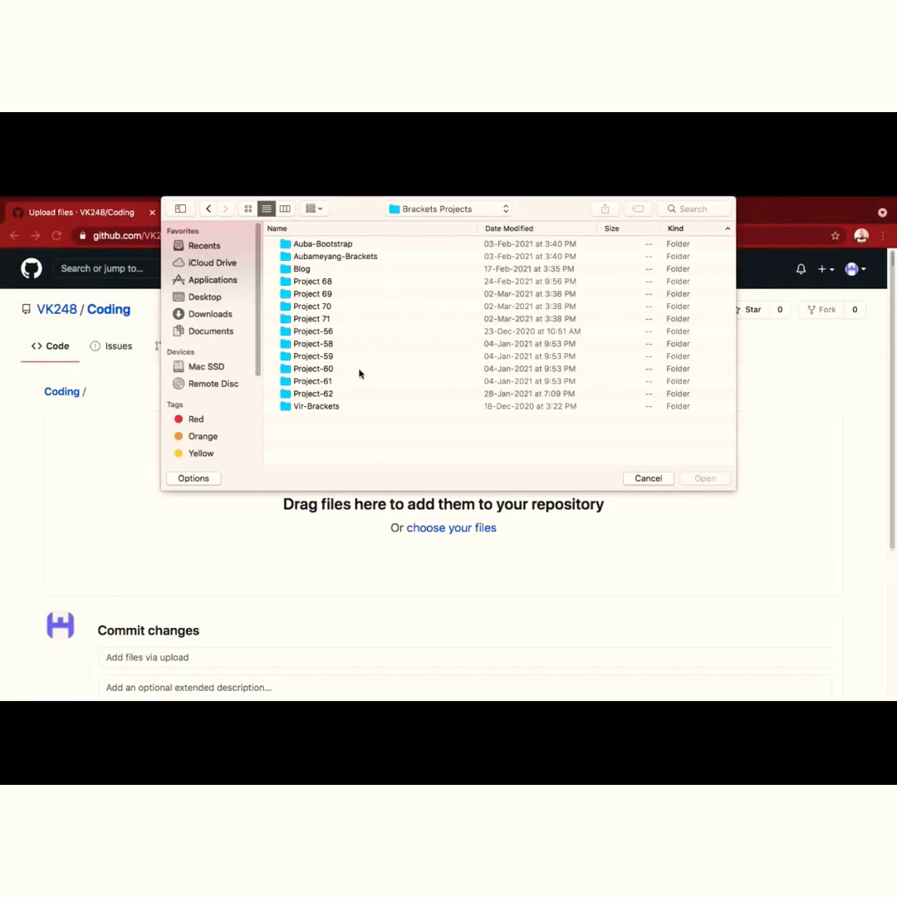
left_click(375, 268)
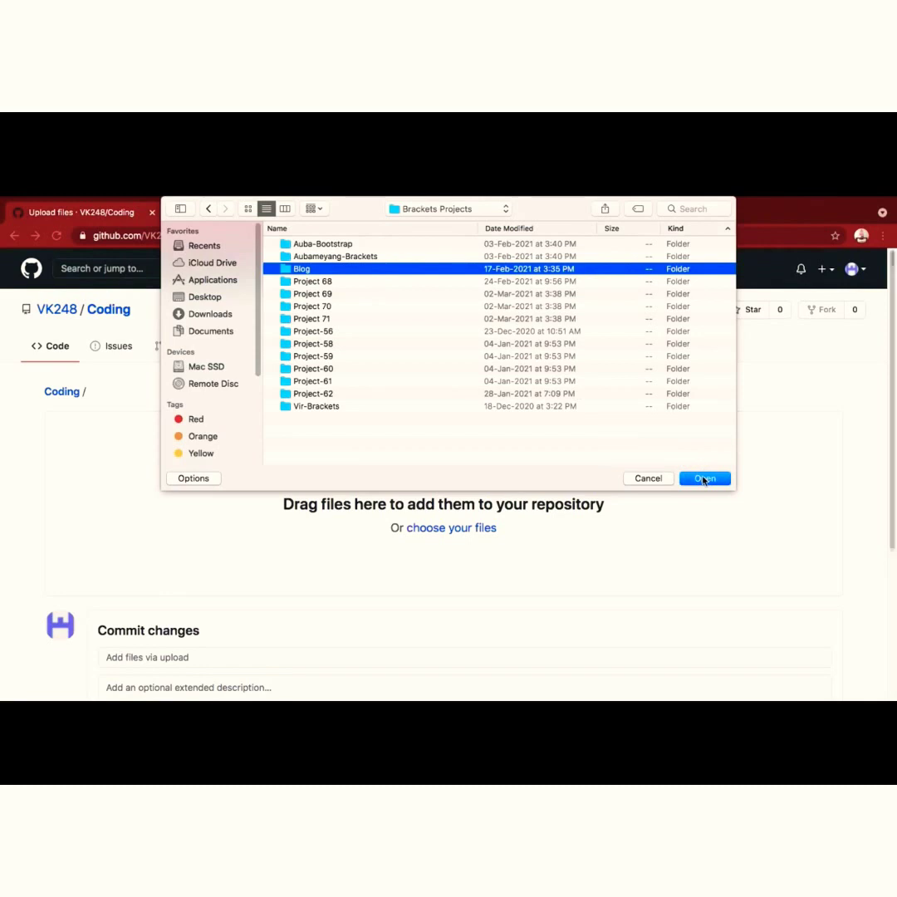
left_click(704, 479)
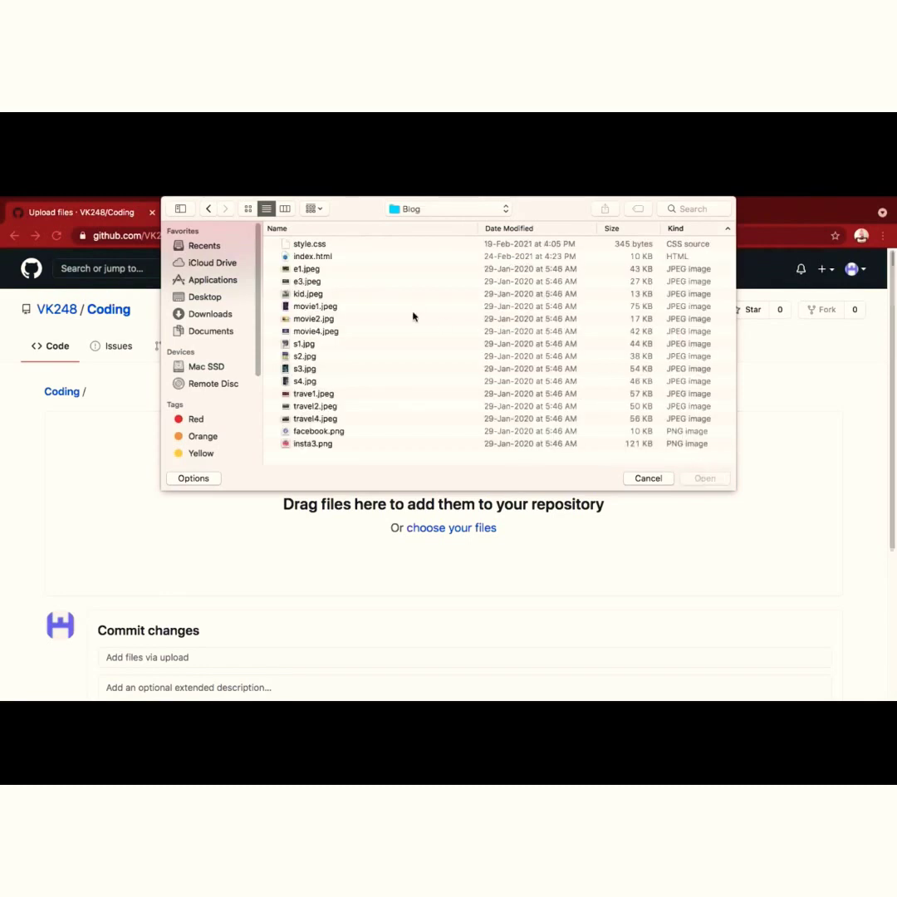
left_click(352, 246)
left_click(424, 257)
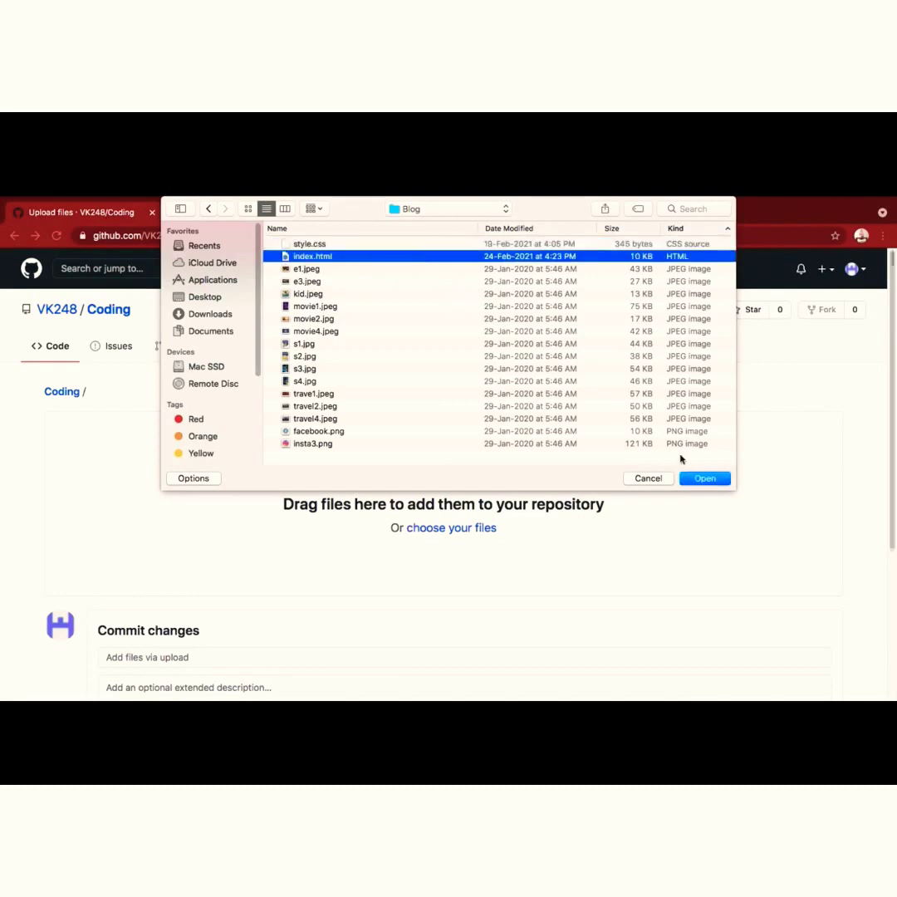
left_click(703, 479)
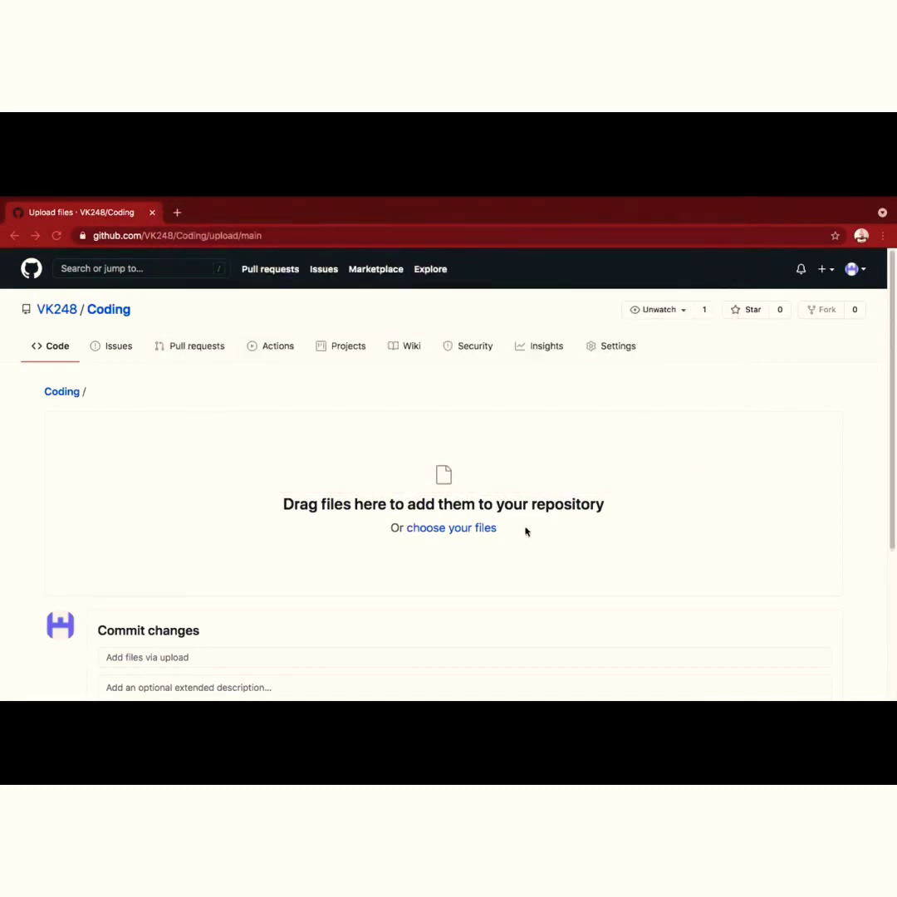
- Add style.css from the Blog folder to the upload queue, cancelling a second file chooser
left_click(463, 528)
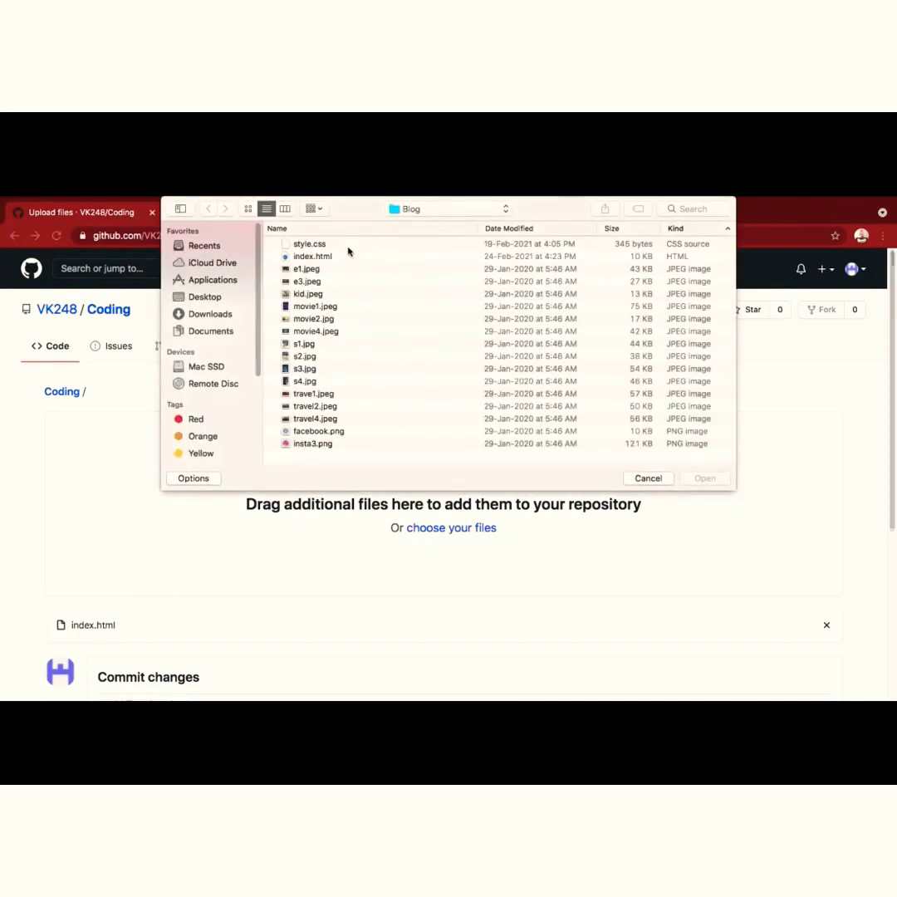
left_click(349, 245)
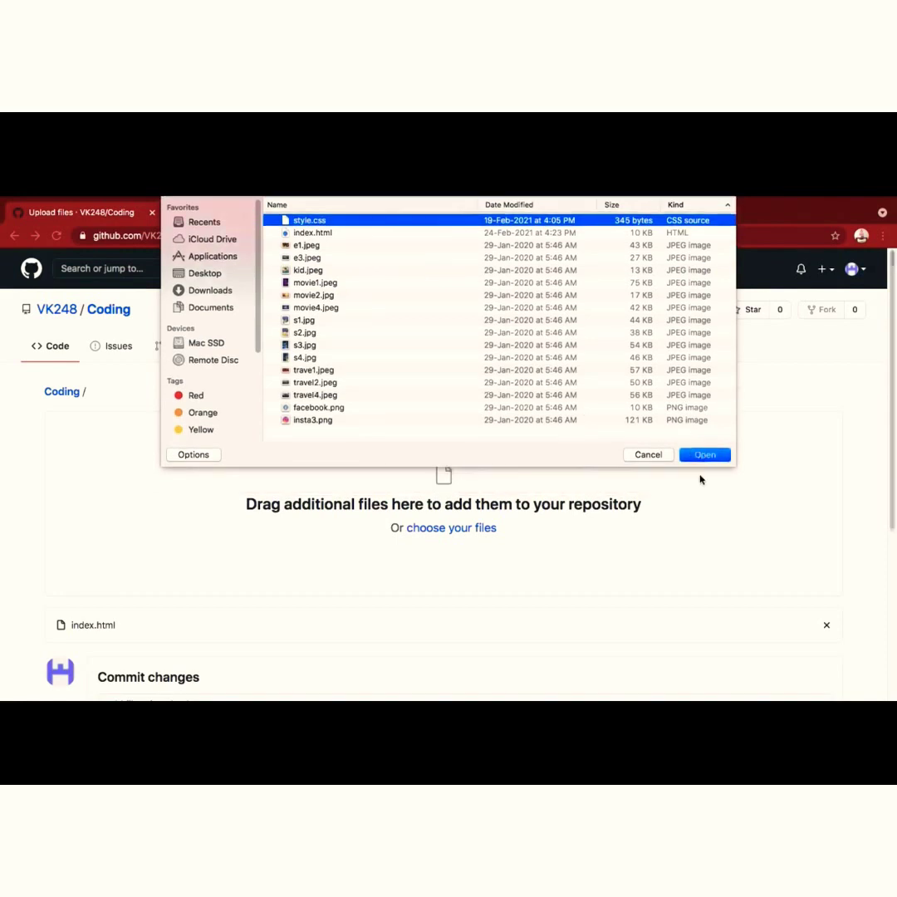
left_click(702, 478)
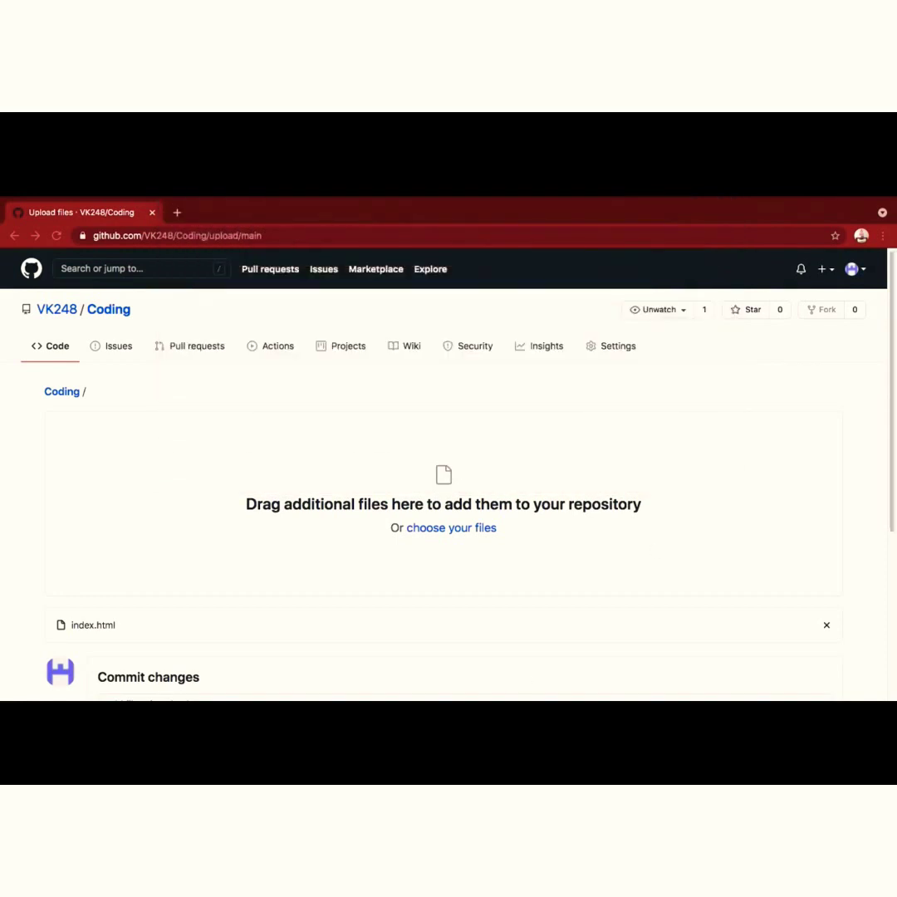
left_click(451, 528)
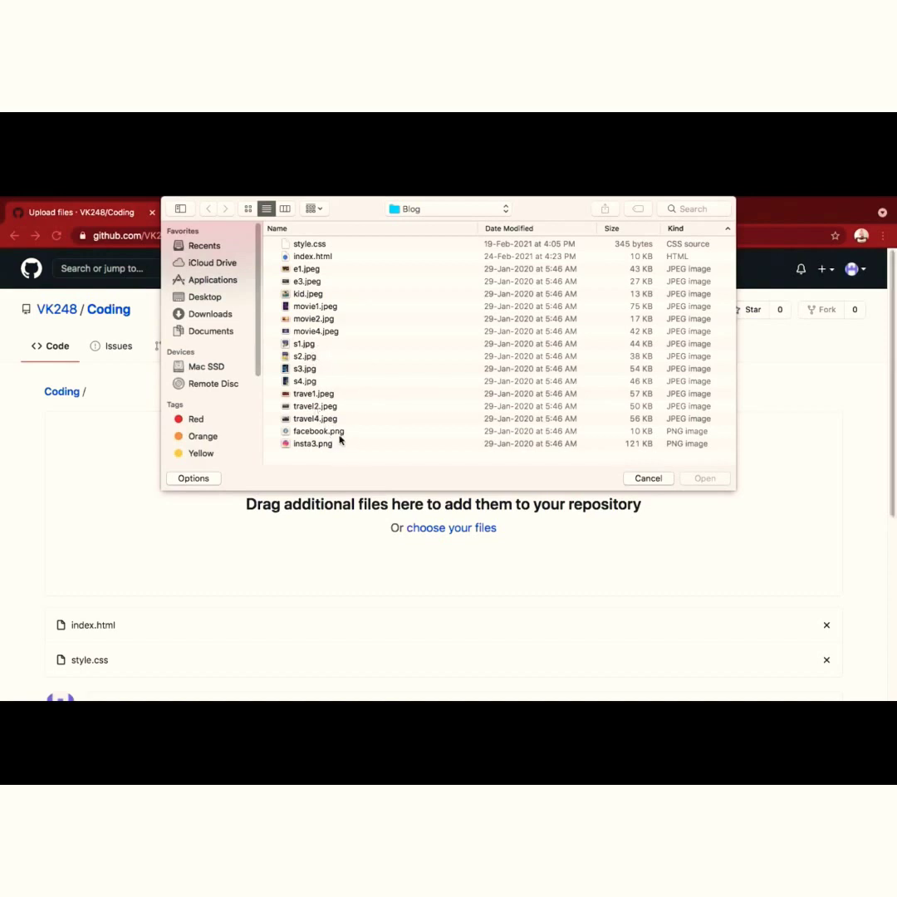
left_click(652, 484)
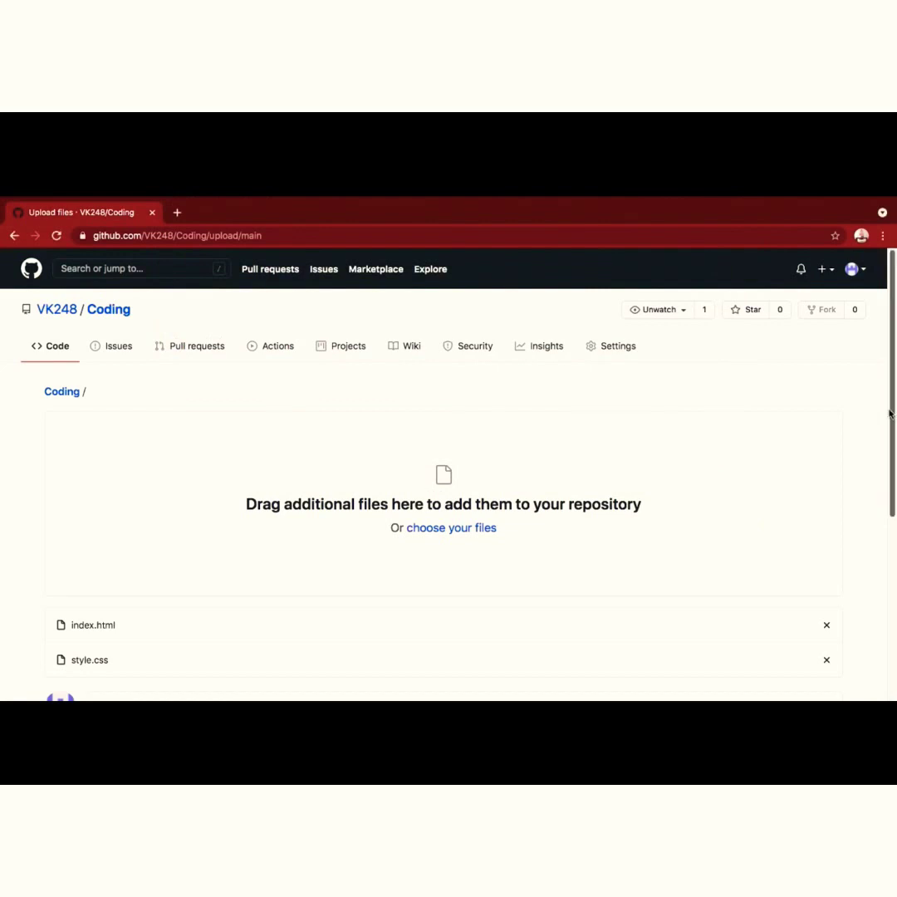
scroll(890, 416, "down", 5)
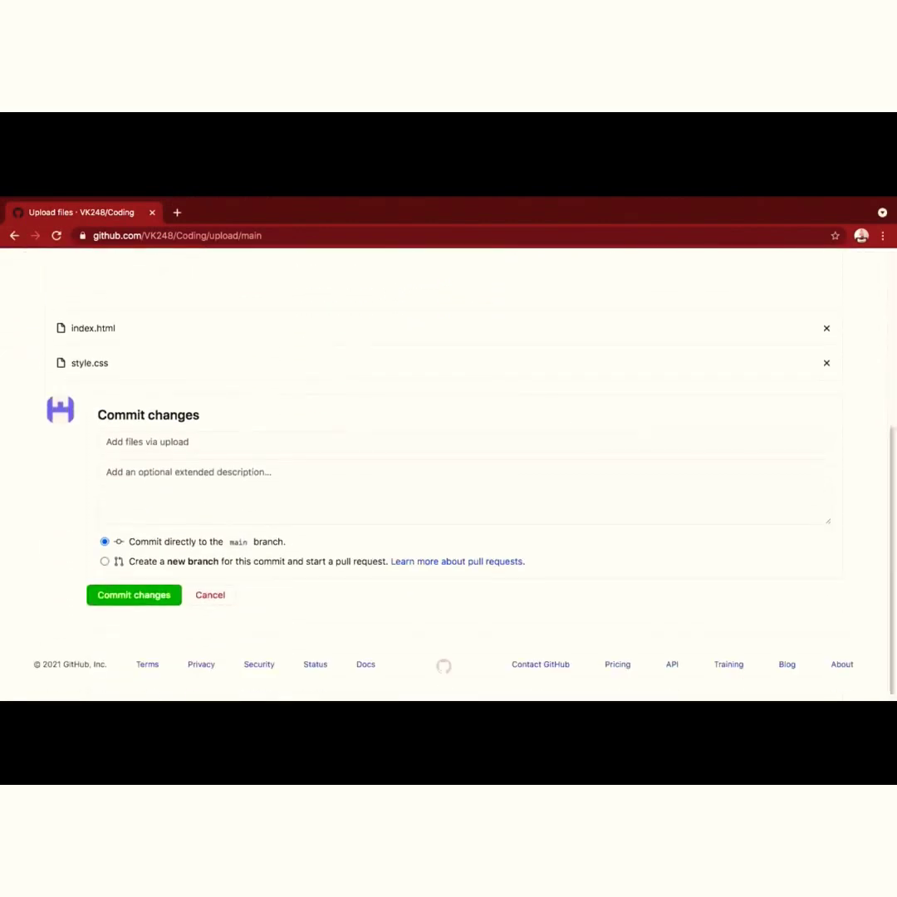
- Commit the queued index.html and style.css to the main branch
left_click(168, 604)
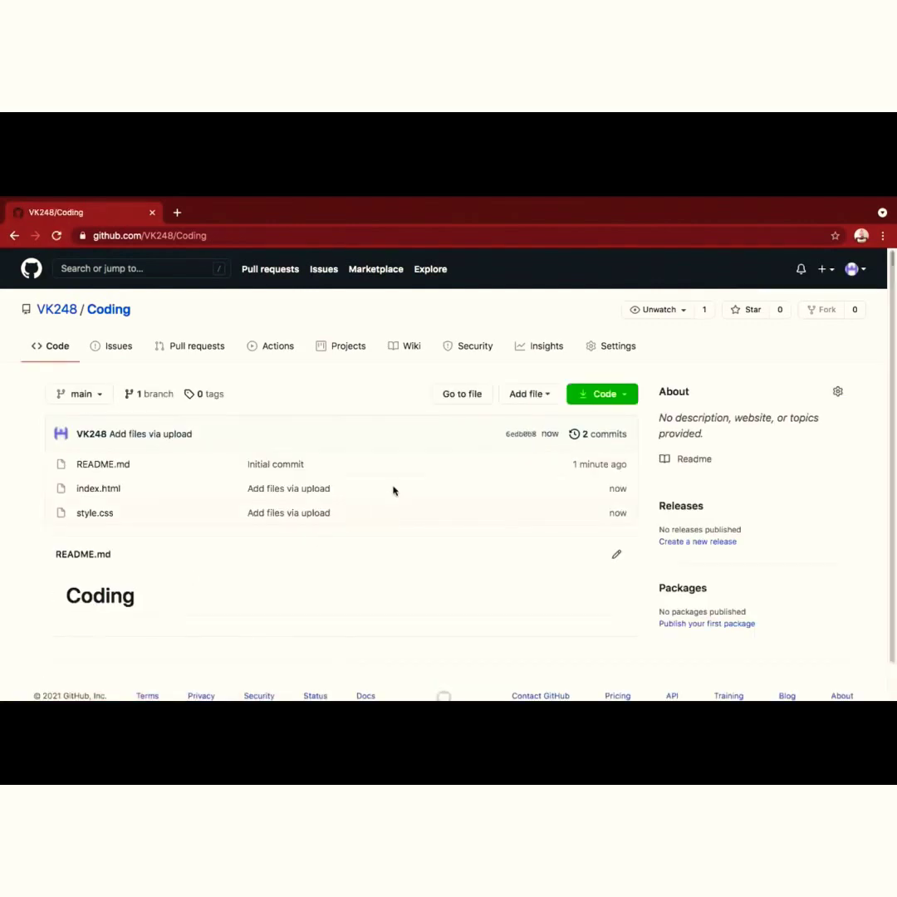
- Go from the Coding repository's Settings to its dedicated GitHub Pages page
left_click(605, 346)
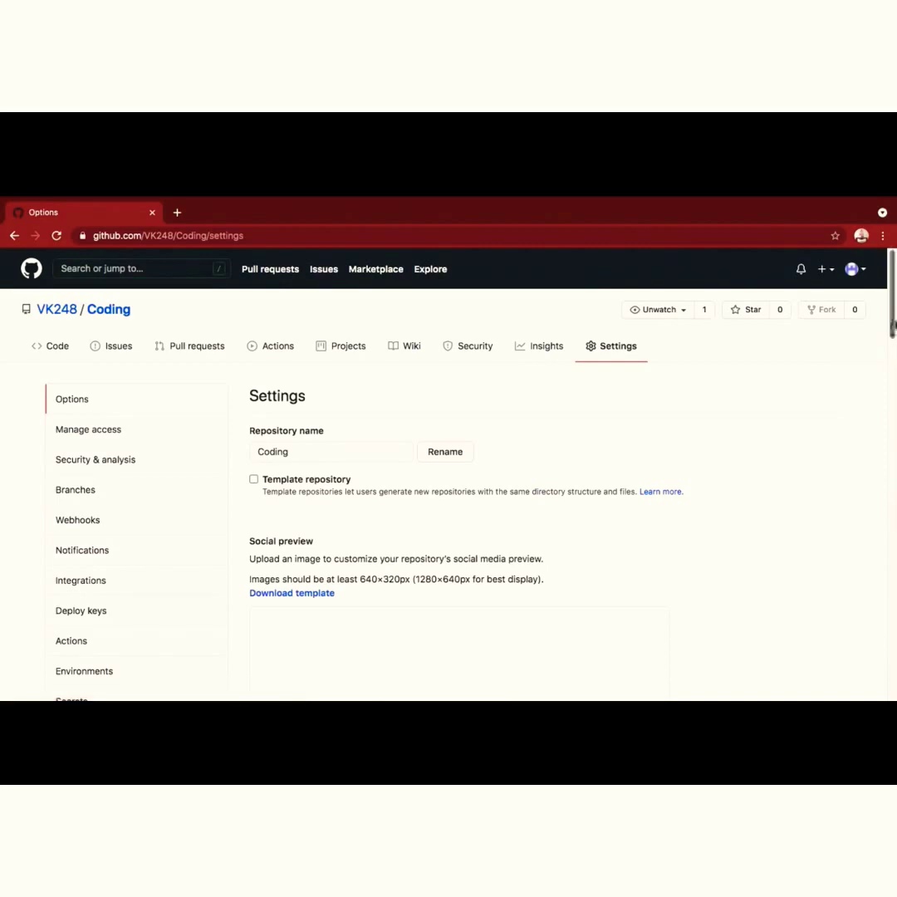
scroll(448, 474, "down", 2)
scroll(449, 473, "down", 5)
scroll(449, 474, "down", 4)
scroll(449, 474, "down", 4)
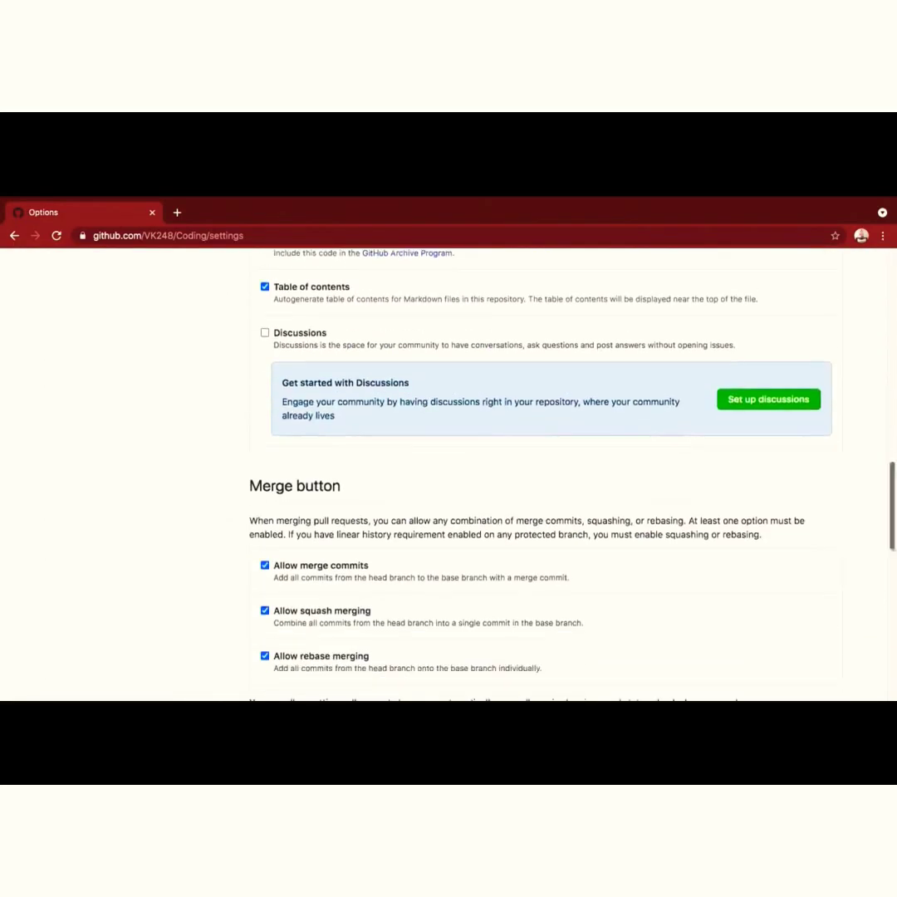
scroll(449, 474, "down", 3)
scroll(449, 473, "down", 2)
scroll(449, 473, "down", 3)
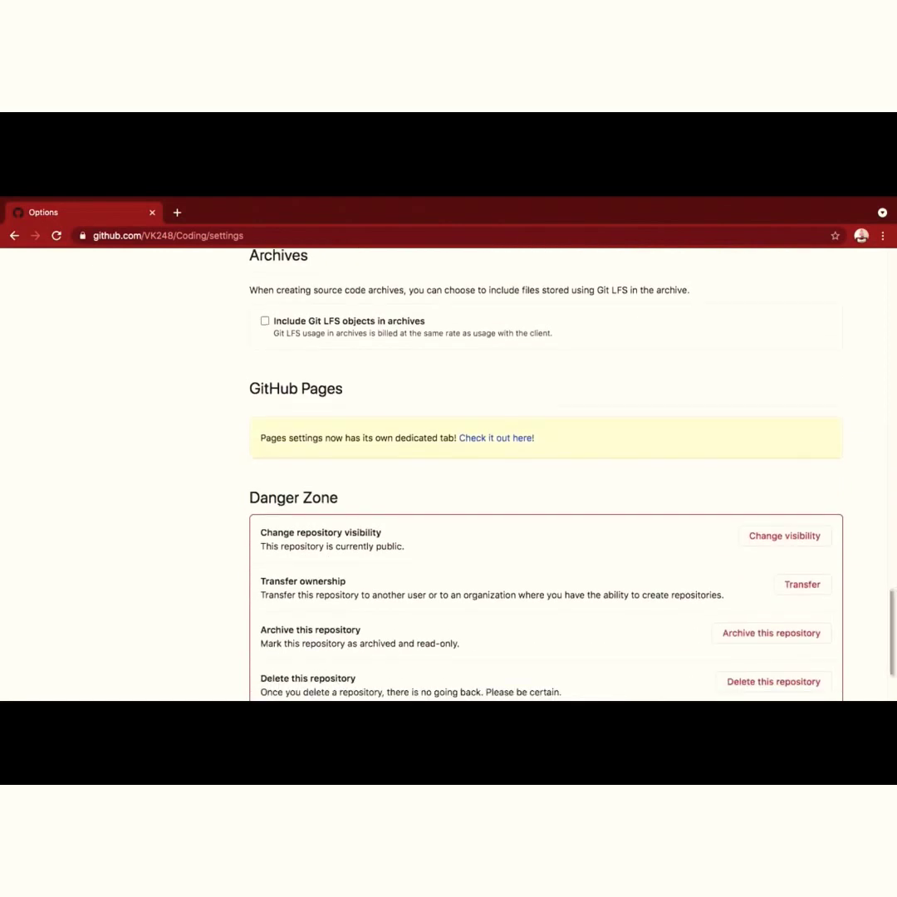
left_click(494, 439)
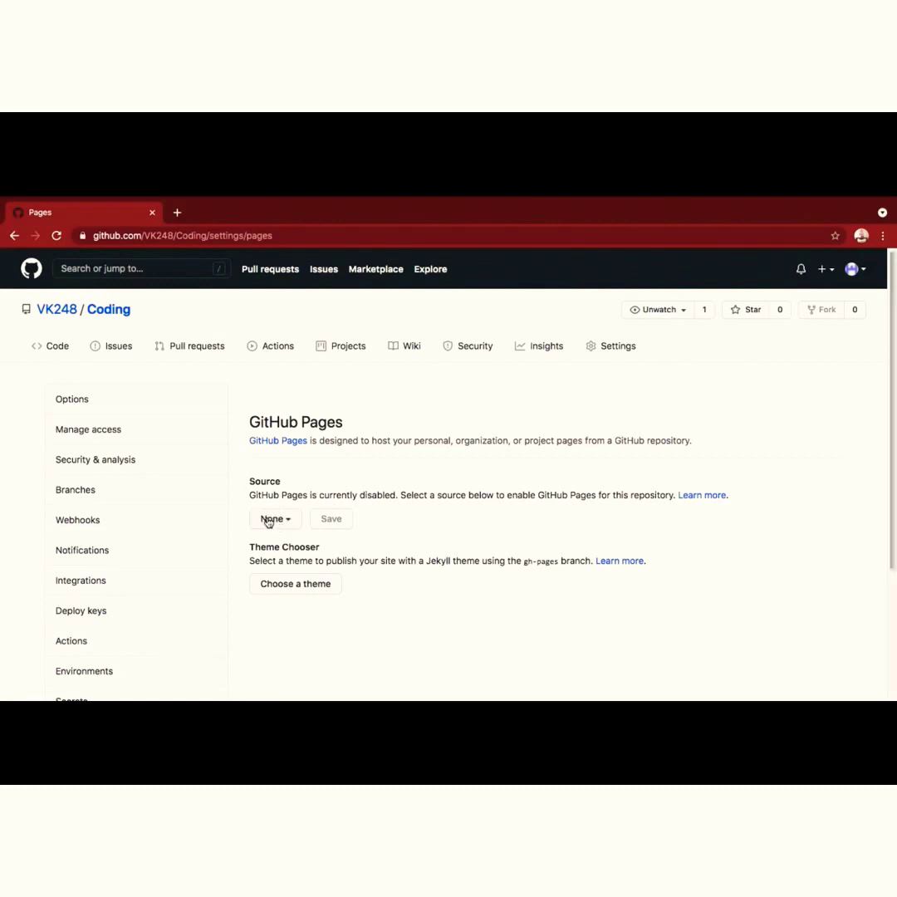
- Save main as the Pages source and visit vk248.github.io/Coding/
left_click(268, 519)
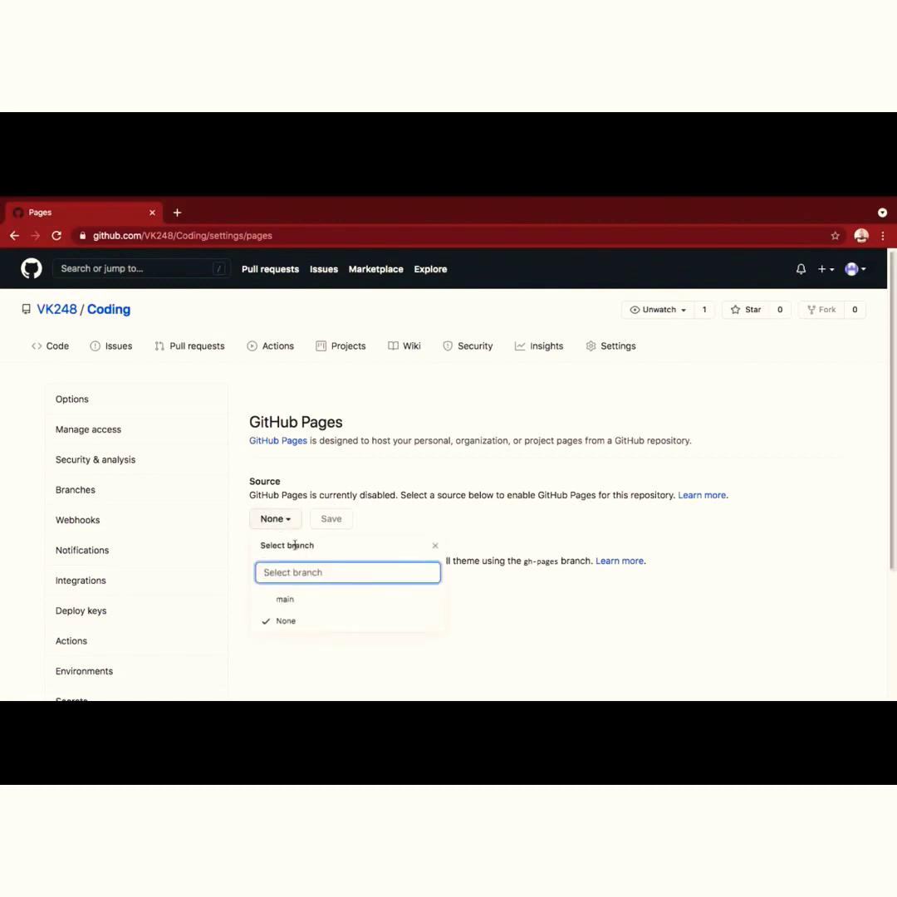
left_click(327, 605)
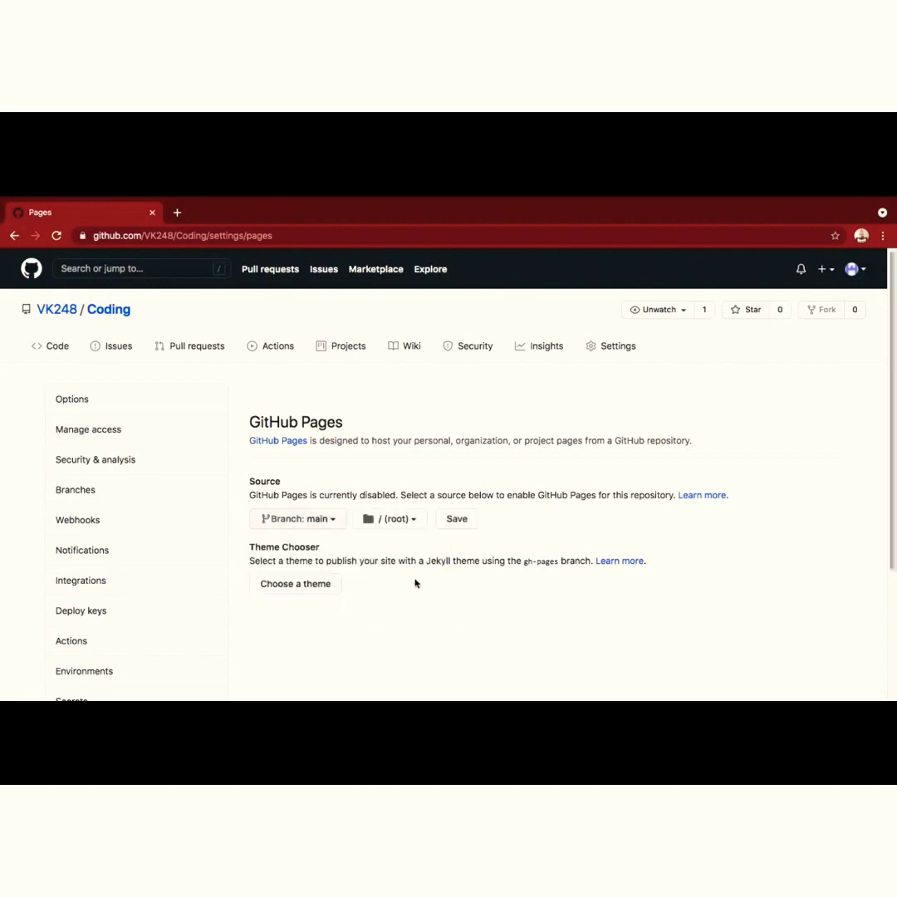
left_click(458, 519)
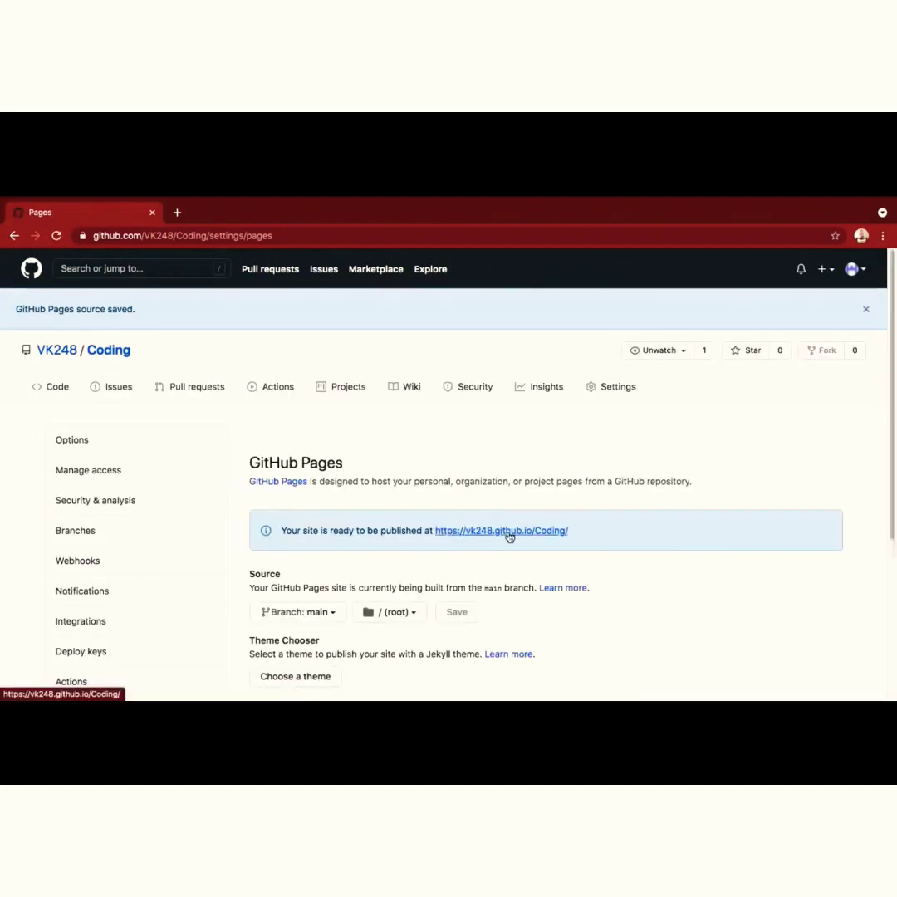
left_click(509, 532)
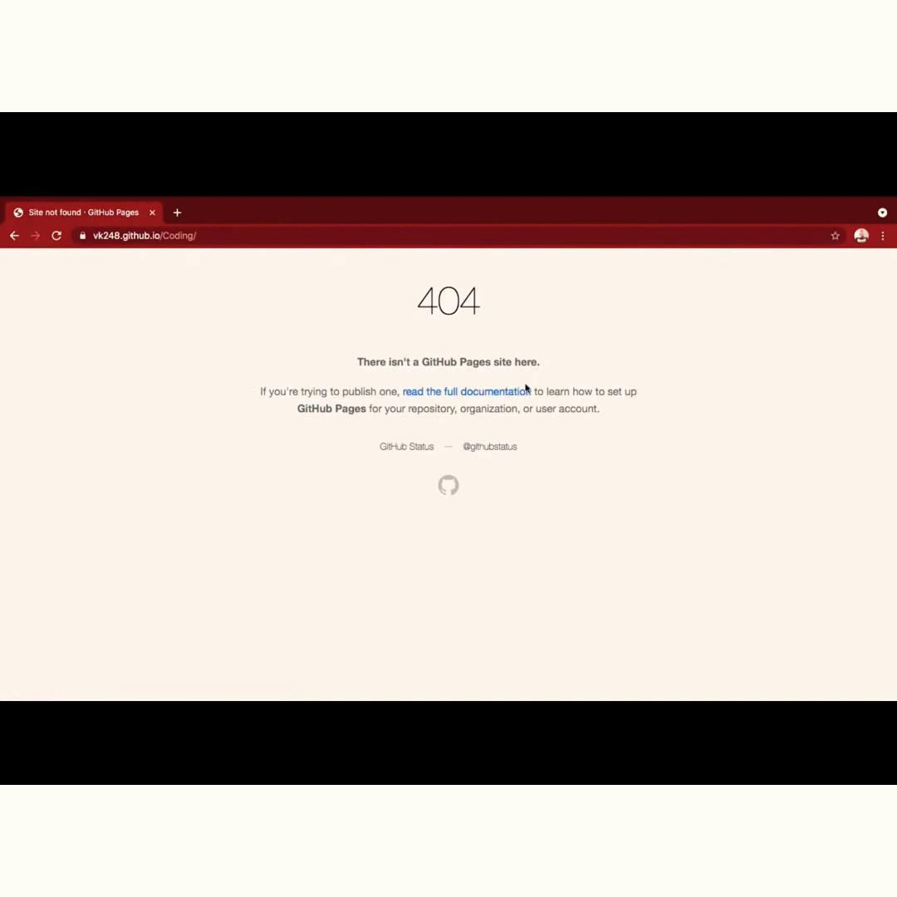
- Check the GitHub Pages documentation, then return to the Coding site page
left_click(486, 399)
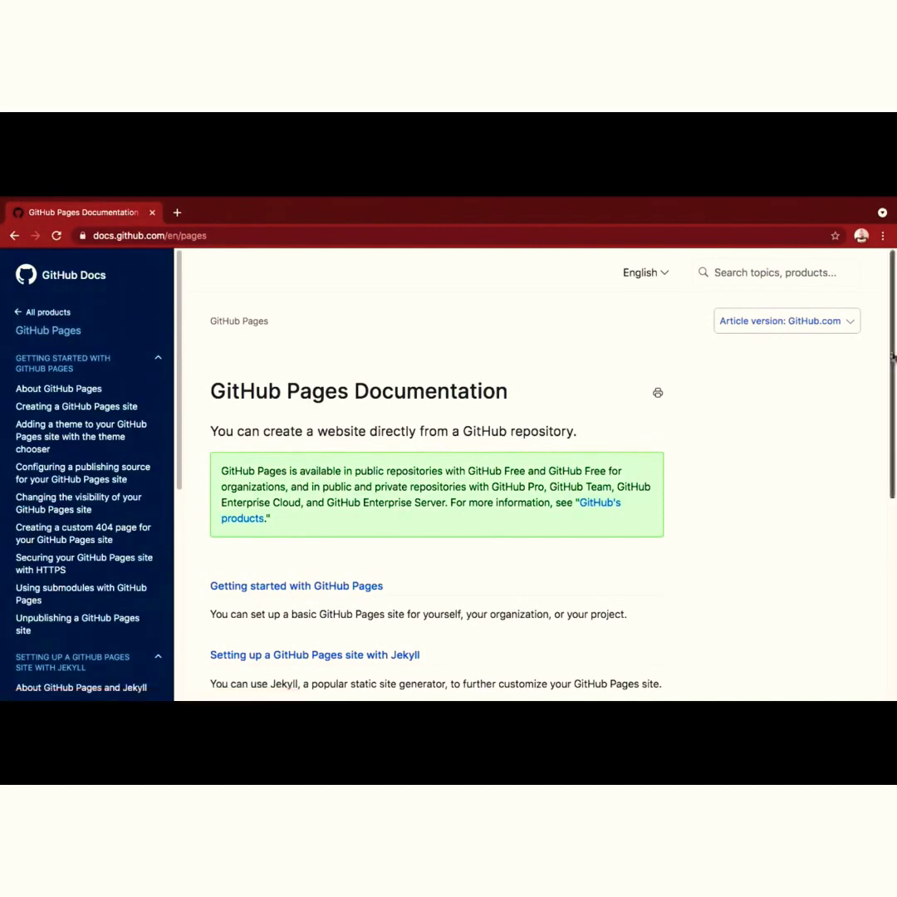
scroll(873, 399, "down", 2)
scroll(873, 399, "down", 3)
scroll(340, 445, "down", 1)
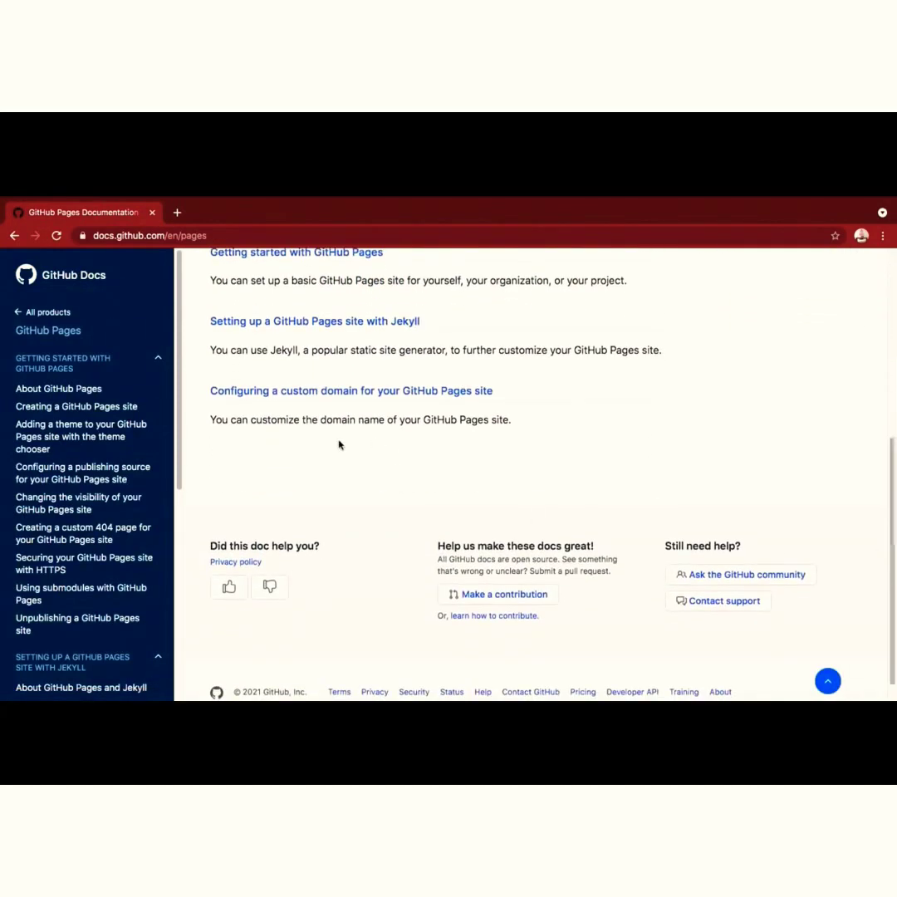
left_click(15, 236)
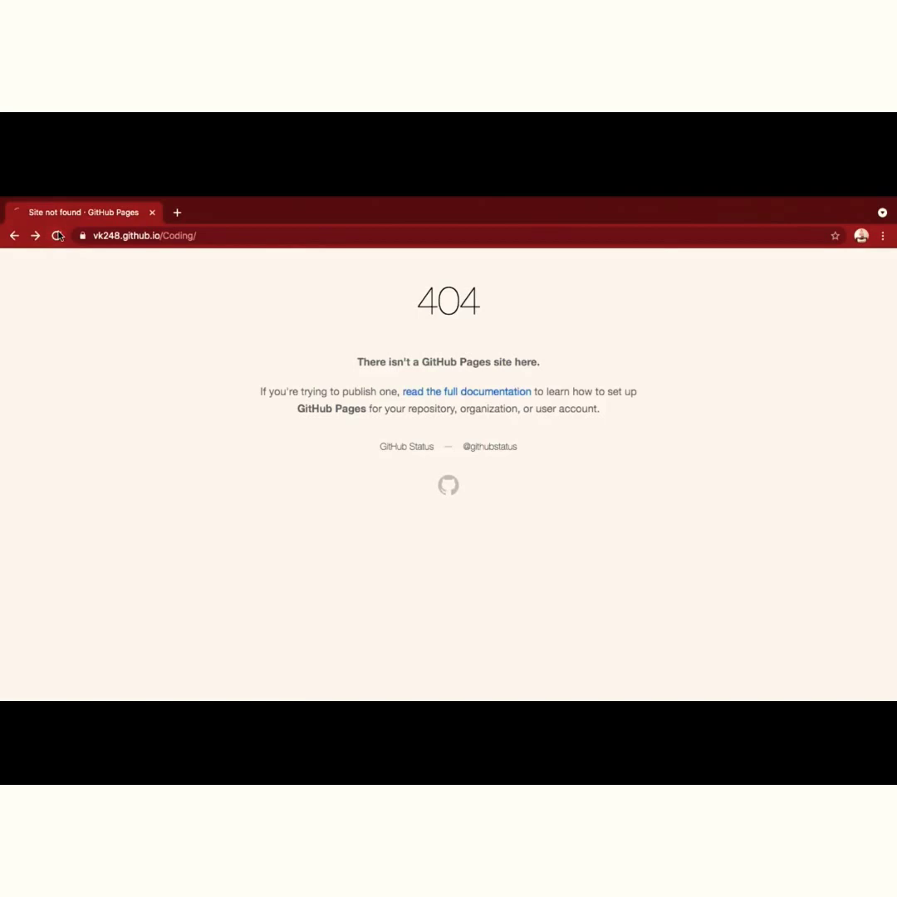